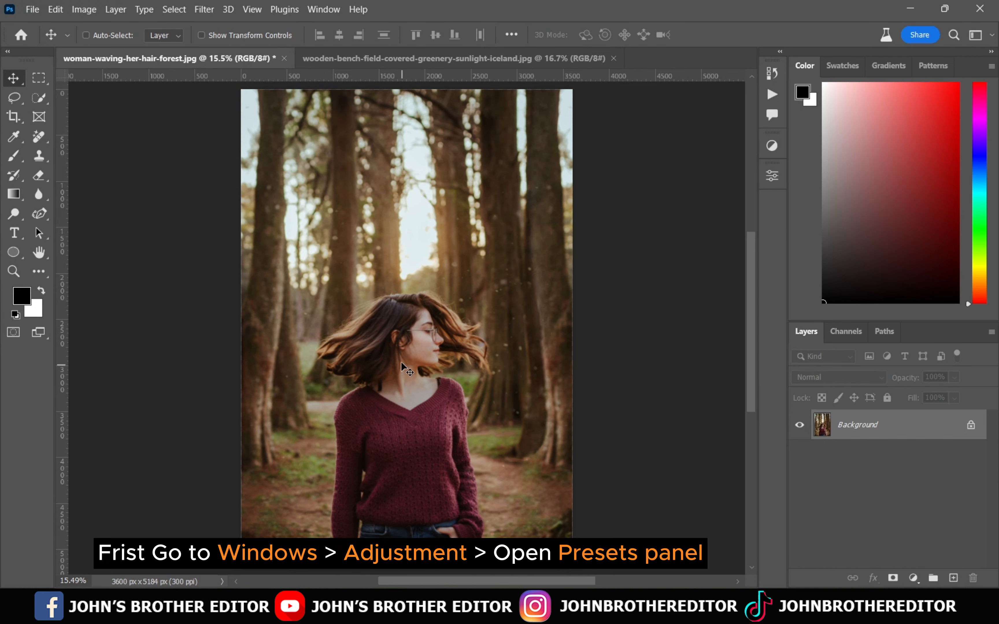
- Show the adjustment presets and apply the Sunshine portrait preset to the forest photo
click(324, 10)
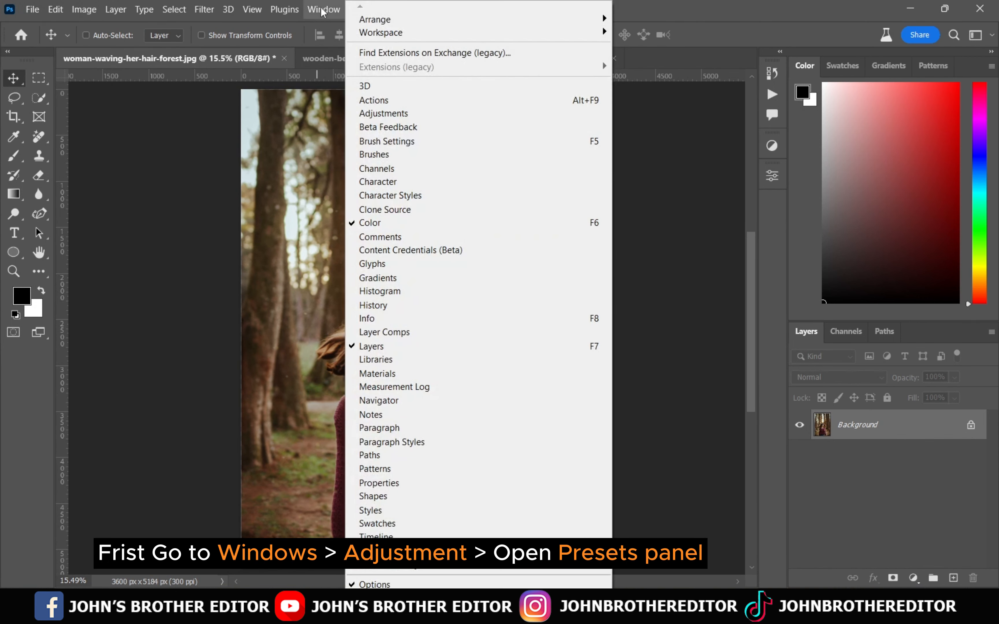
click(453, 113)
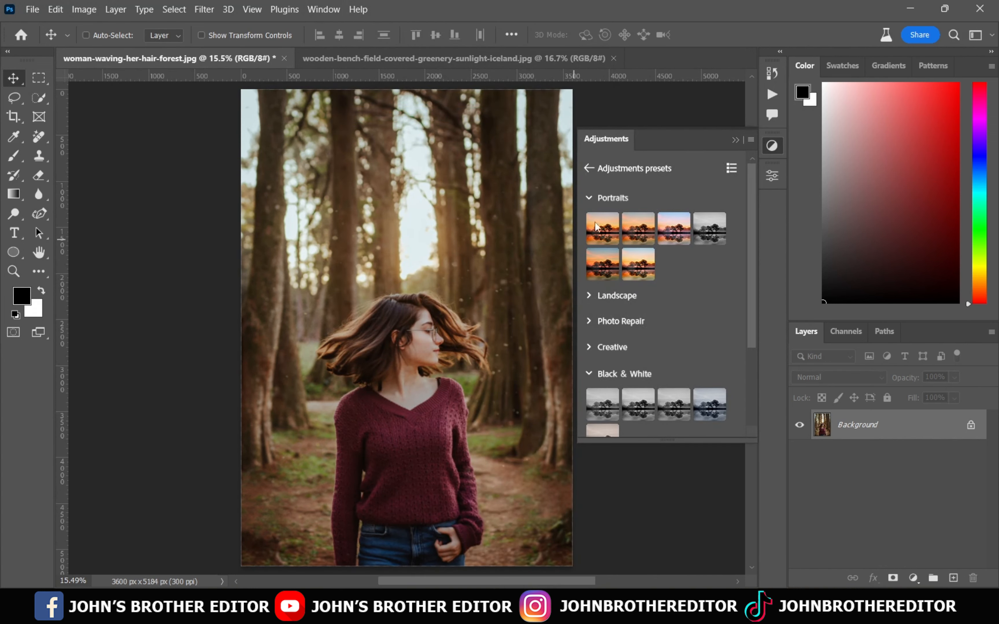
mouse_move(752, 182)
mouse_down()
mouse_move(755, 287)
mouse_move(753, 174)
mouse_up()
drag(482, 298, 450, 300)
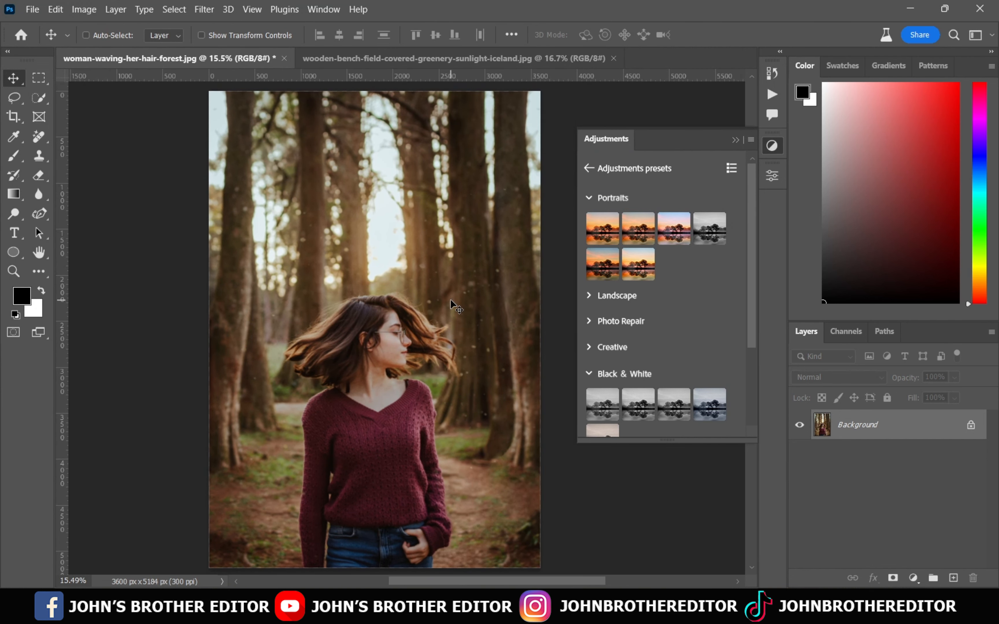
click(611, 222)
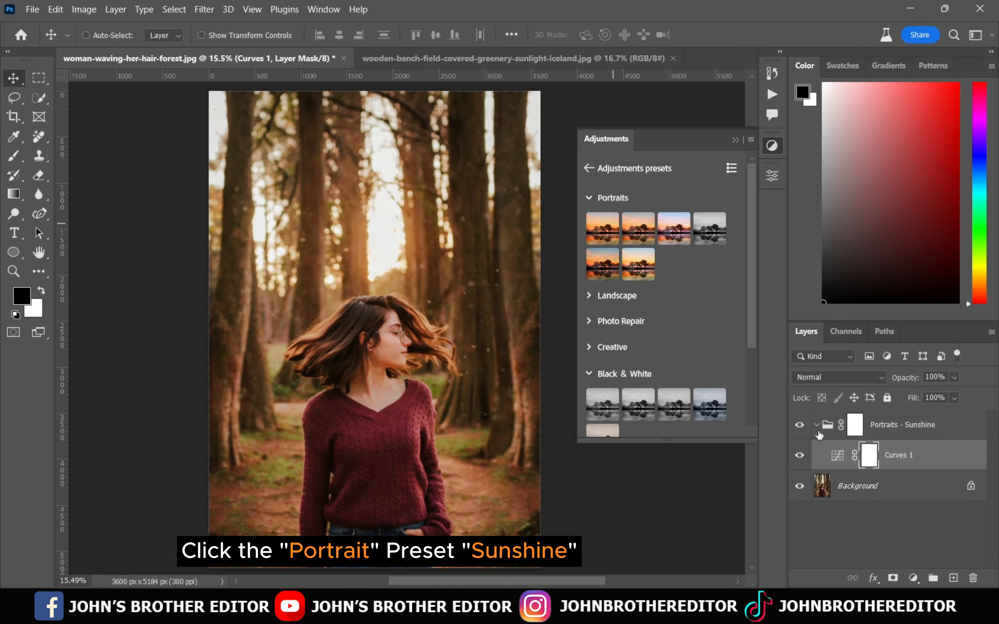
- Compare the photo with and without the Portraits - Sunshine group, and inspect the settings of its Curves 1 layer
click(799, 425)
click(799, 425)
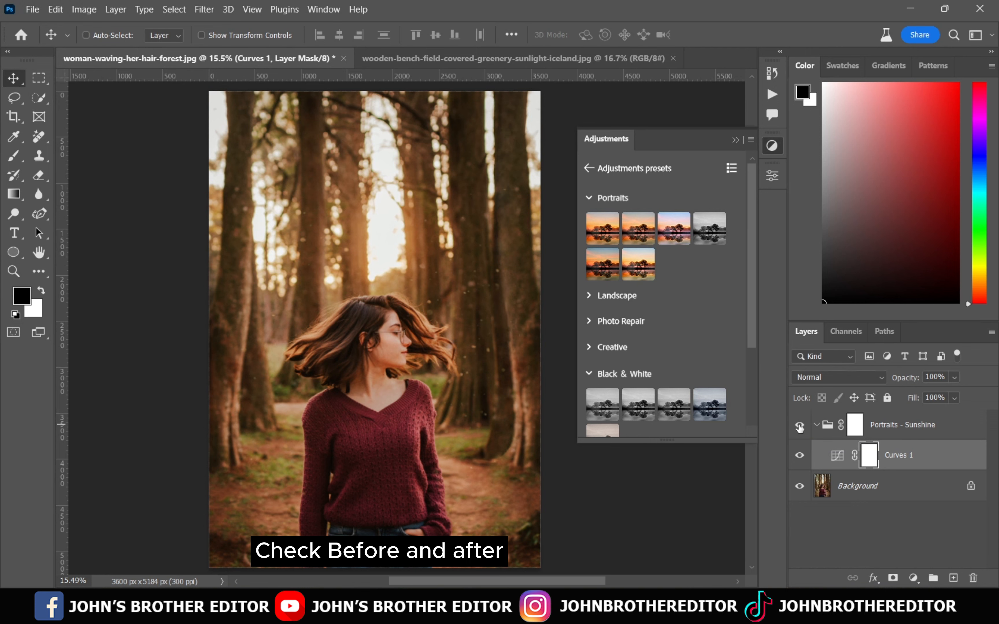
double_click(839, 459)
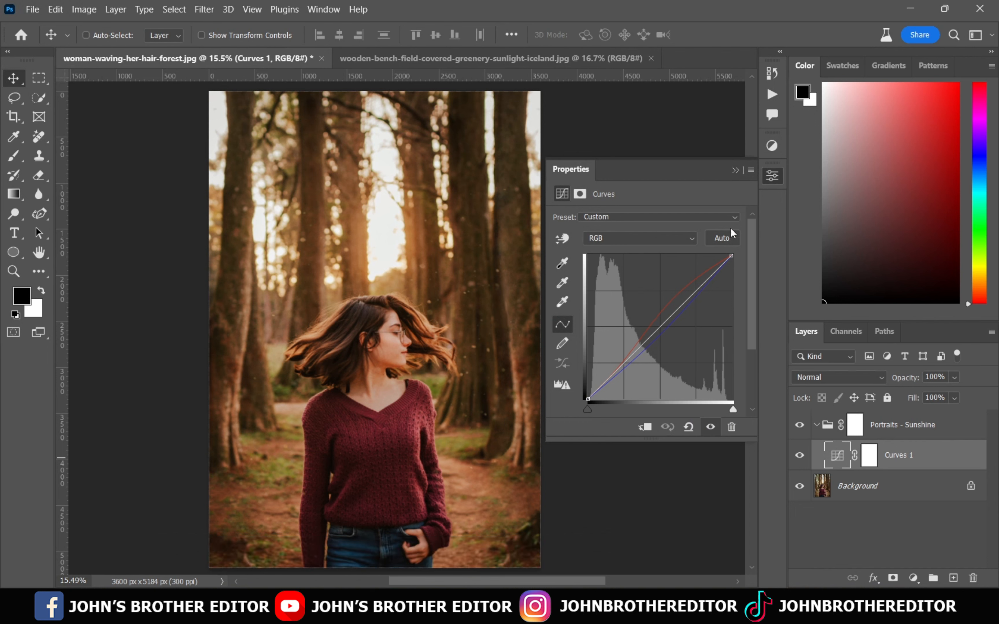
click(735, 170)
click(883, 430)
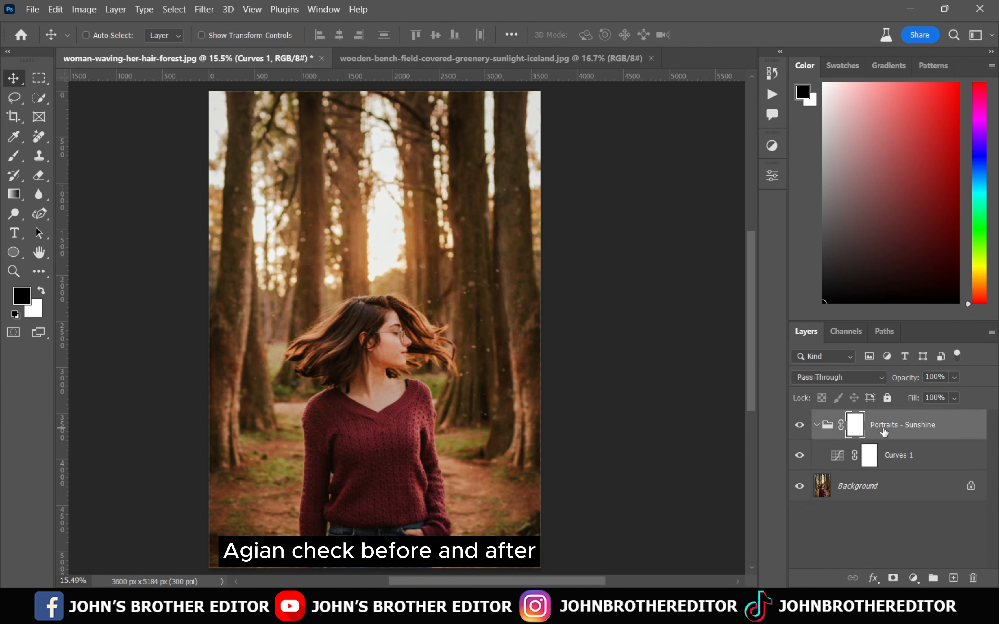
click(800, 425)
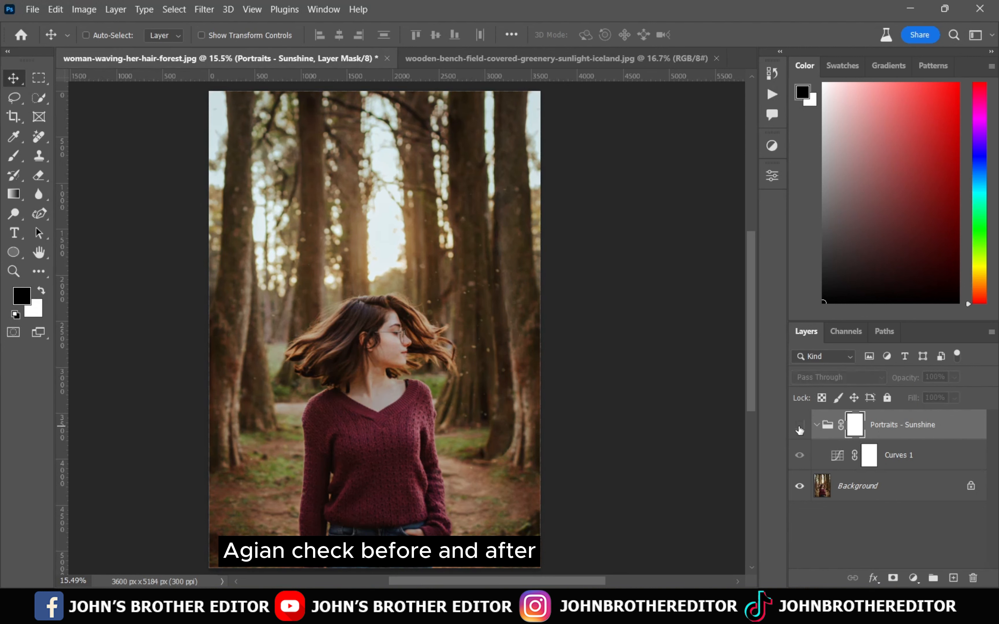
click(799, 426)
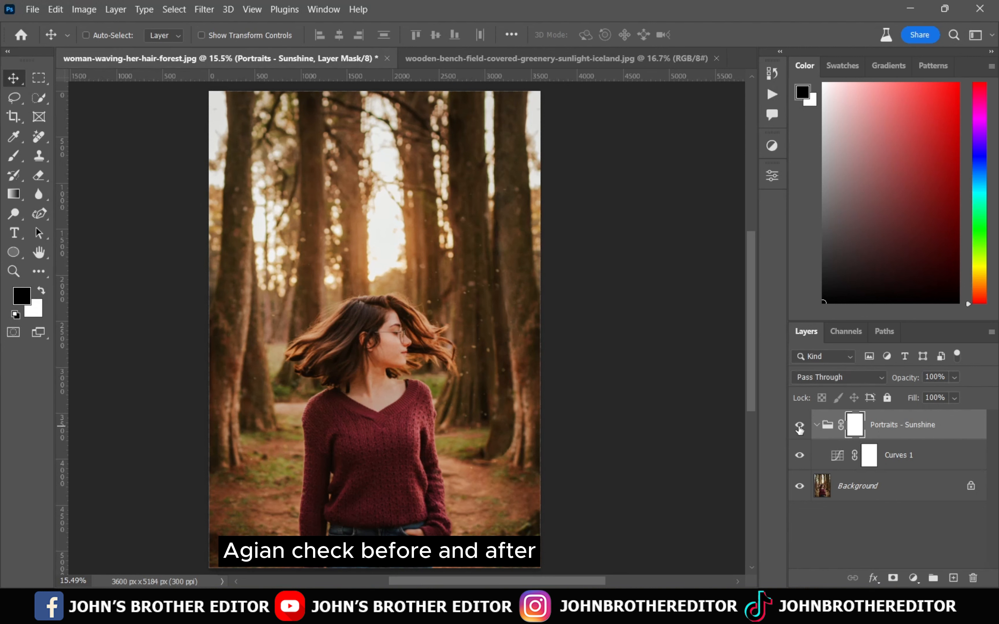
- Delete the Portraits - Sunshine group and apply the Warmth portrait preset instead
drag(833, 427, 975, 576)
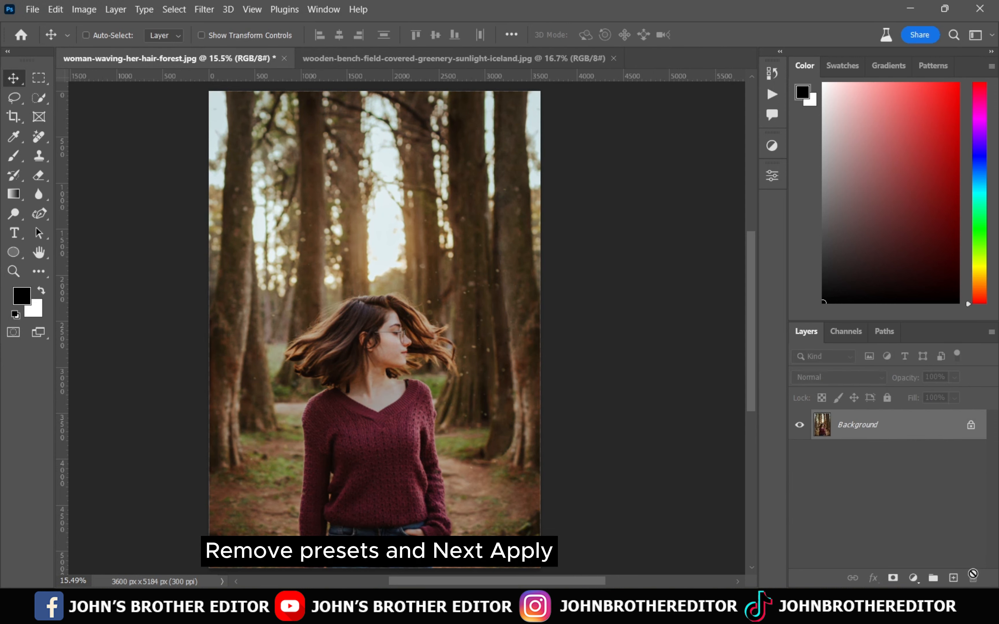
click(772, 145)
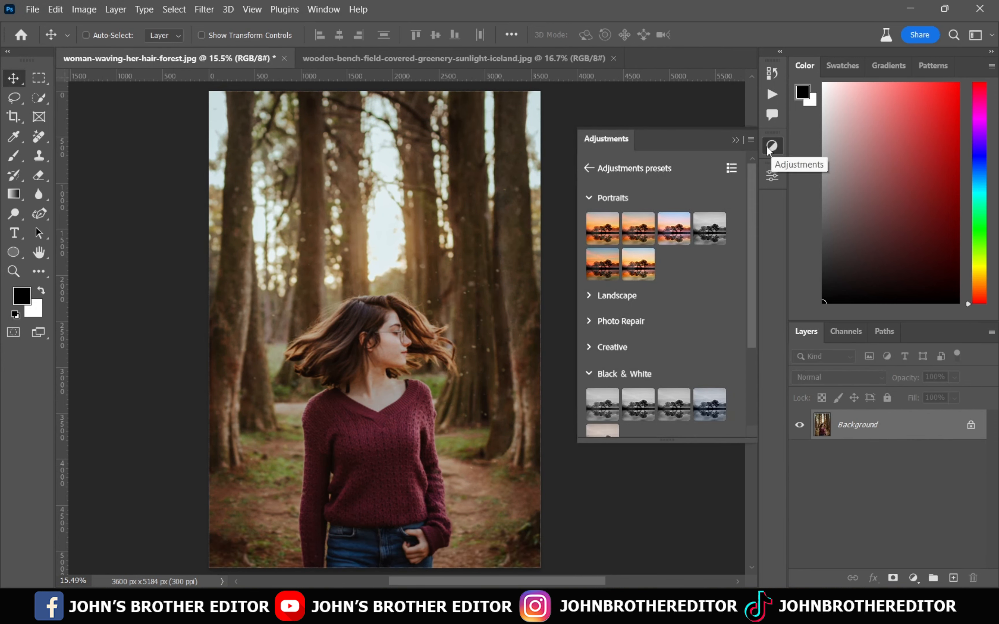
click(645, 222)
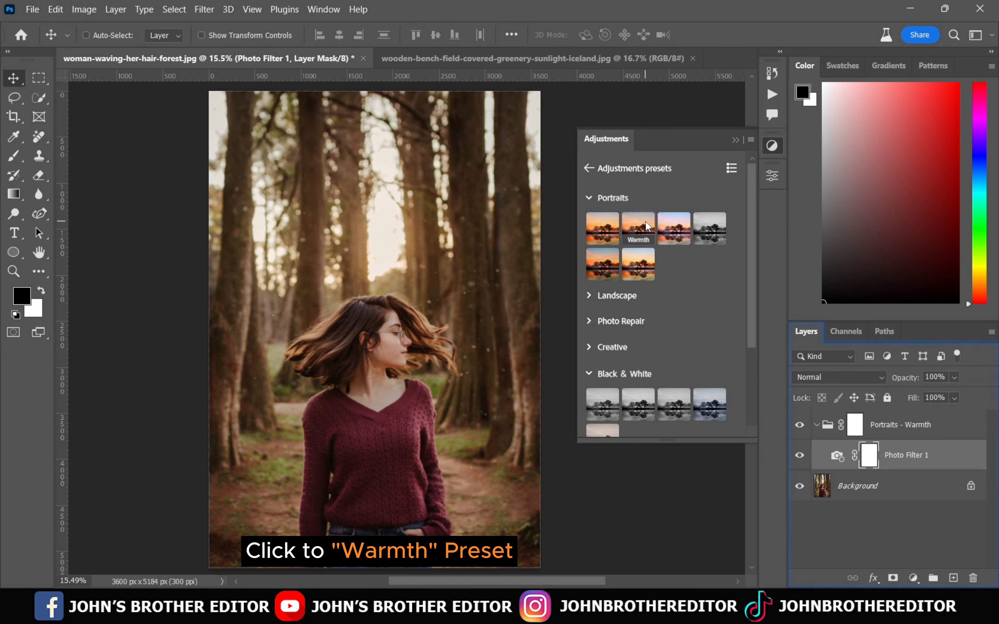
- Compare the photo with and without the Portraits - Warmth group, and delete that group
click(799, 426)
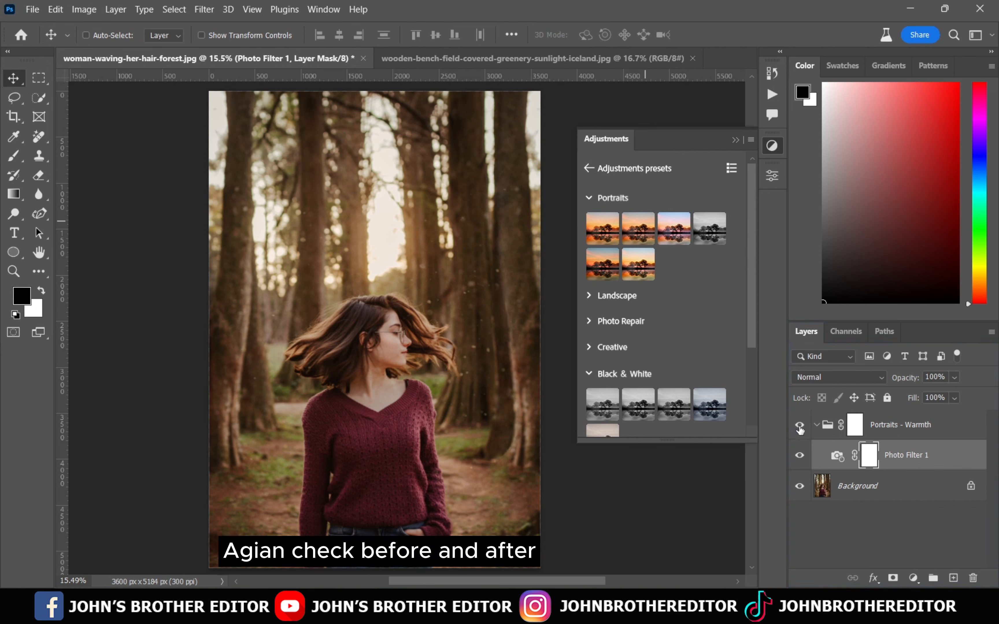
click(799, 425)
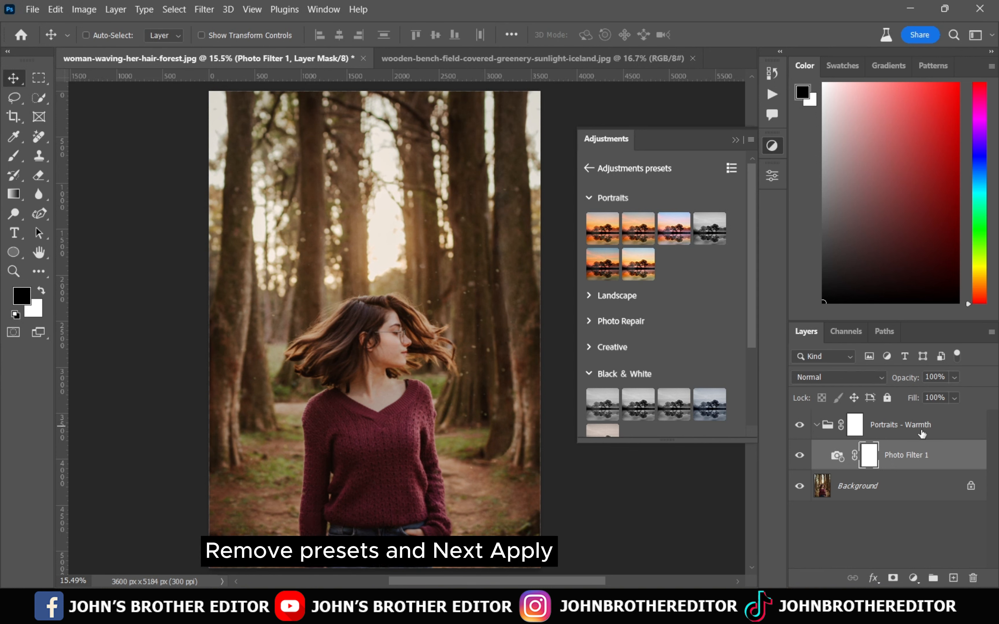
drag(835, 432, 979, 580)
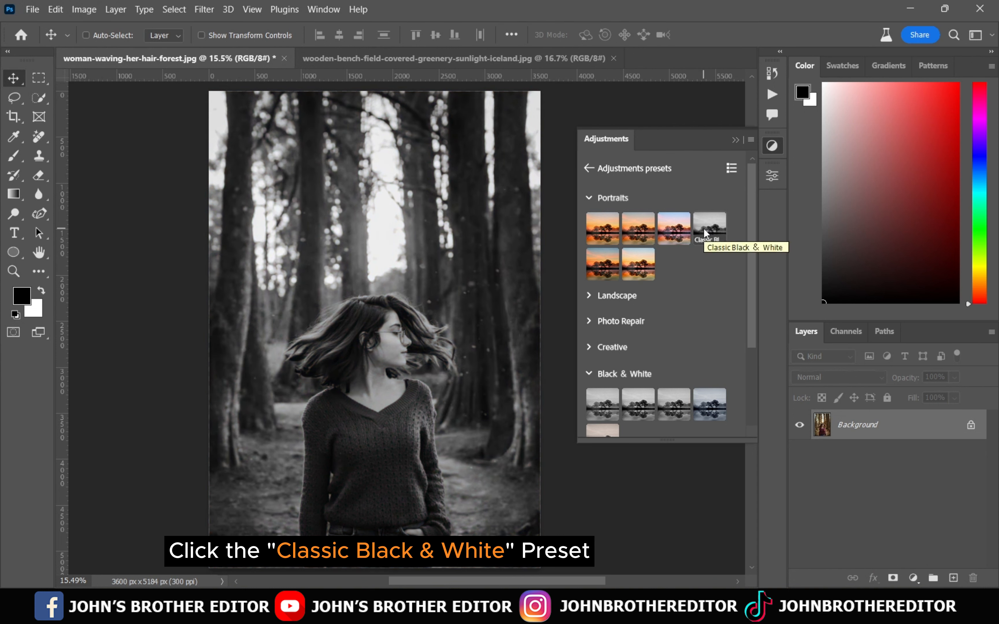
- Apply the Classic Black & White portrait preset and compare the photo before and after it
click(703, 230)
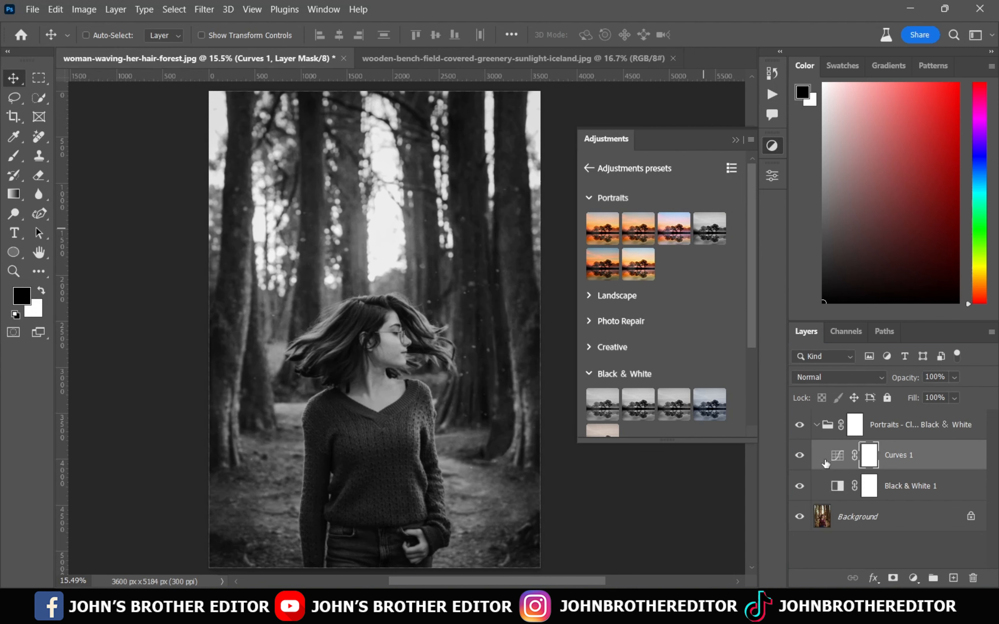
click(800, 424)
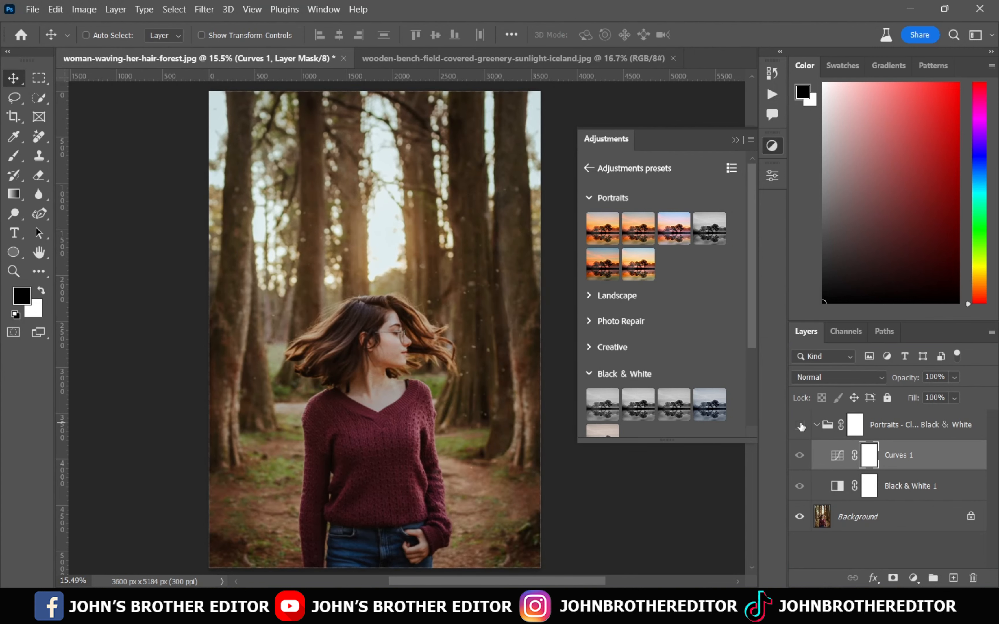
click(800, 424)
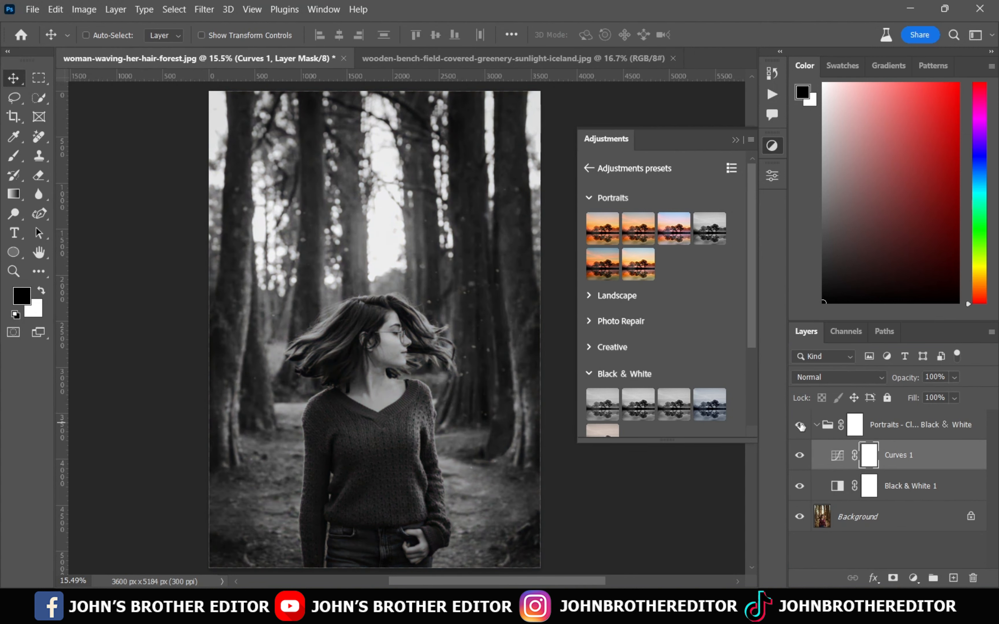
- Inspect the settings of the preset's Black & White 1 and Curves 1 layers, enlarging the properties view to see all color sliders
double_click(837, 487)
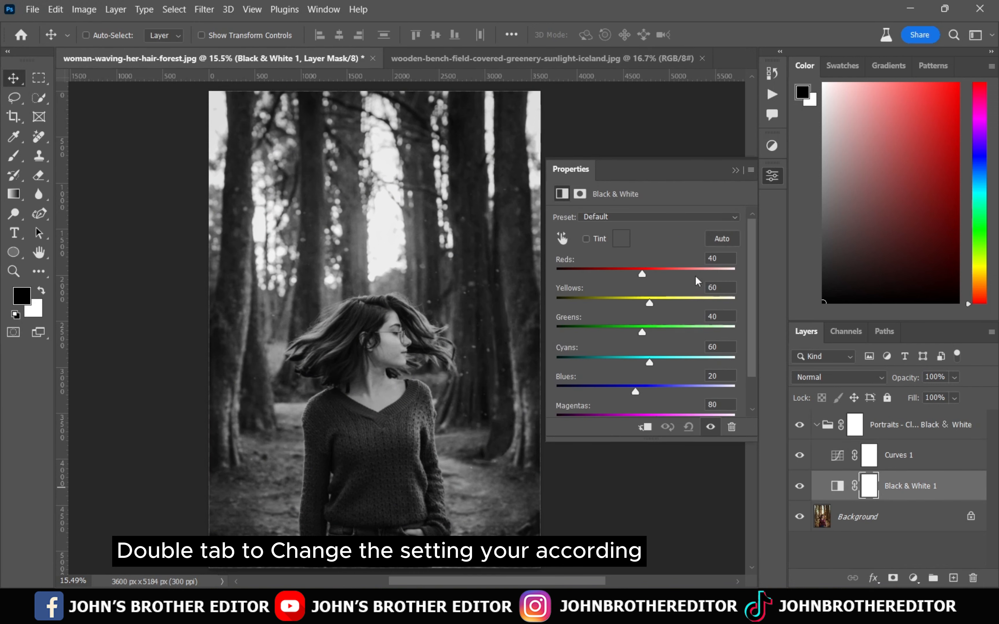
click(723, 258)
click(732, 377)
click(725, 408)
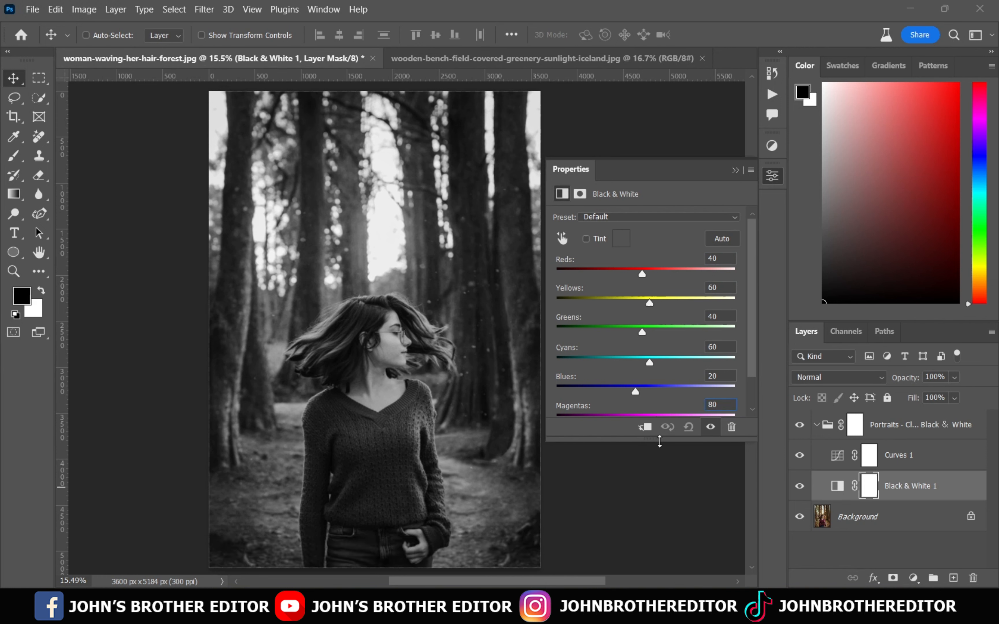
drag(660, 440, 660, 474)
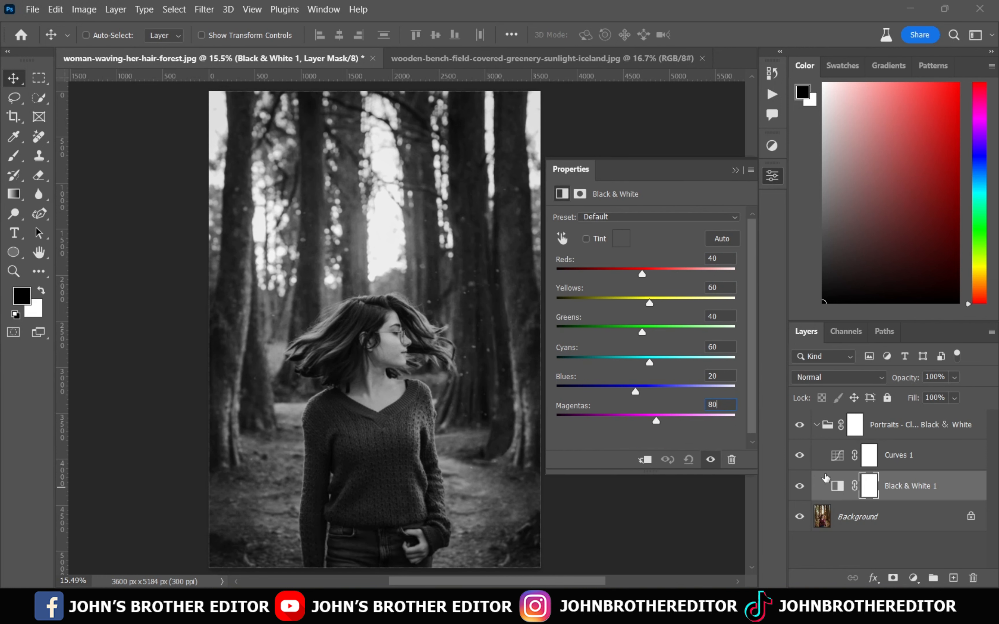
double_click(836, 456)
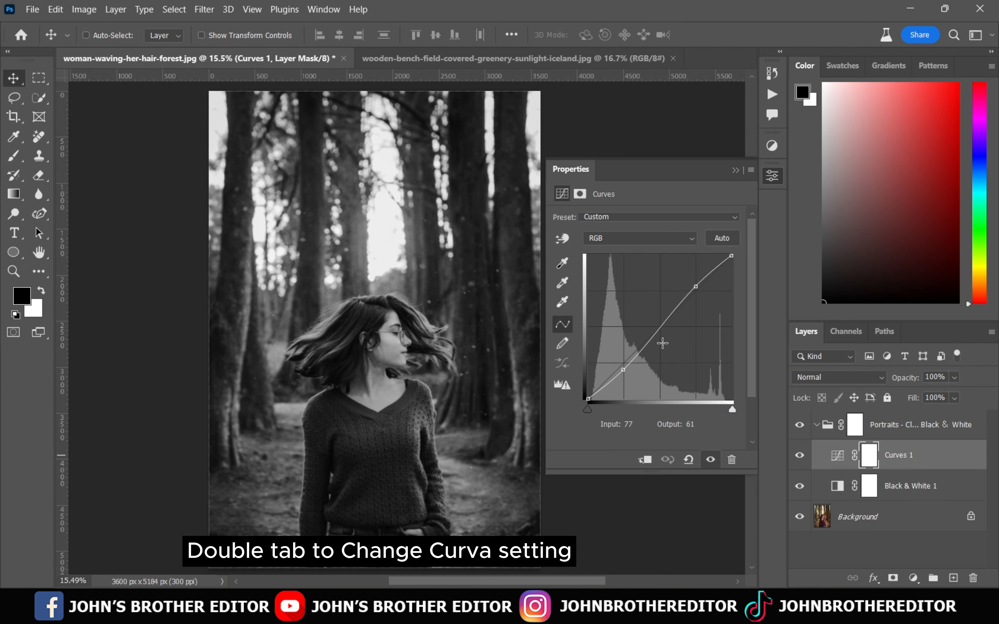
click(735, 171)
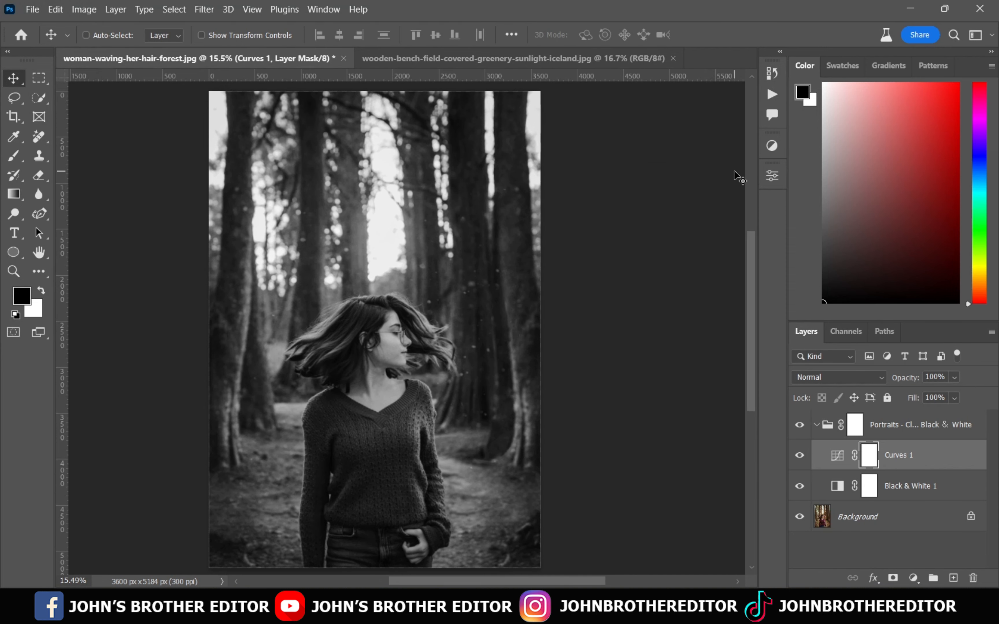
- Compare the photo with and without the Classic Black & White group once more, and delete the whole group
click(800, 426)
click(800, 425)
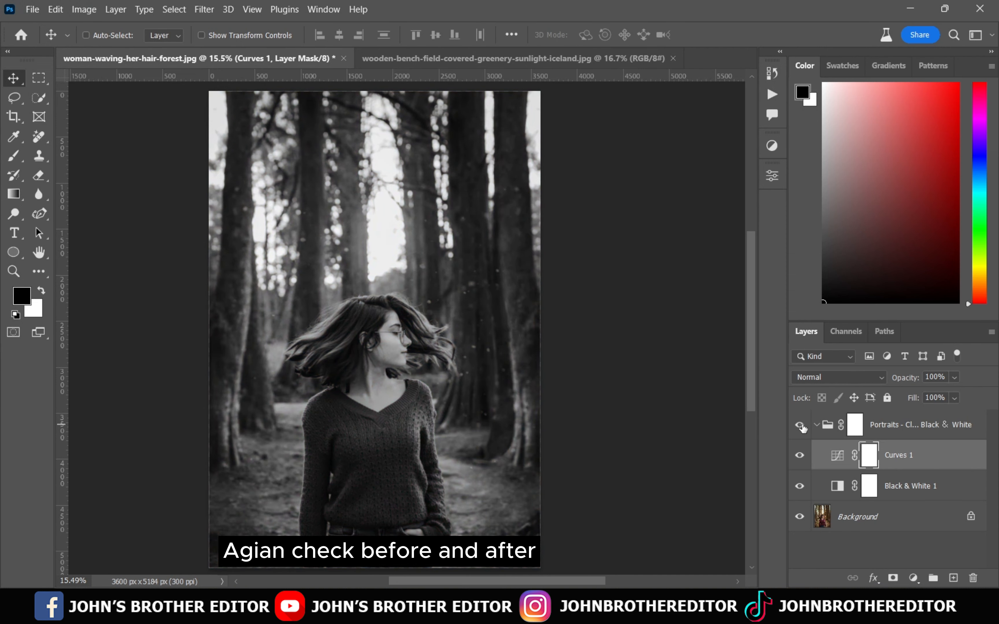
click(829, 426)
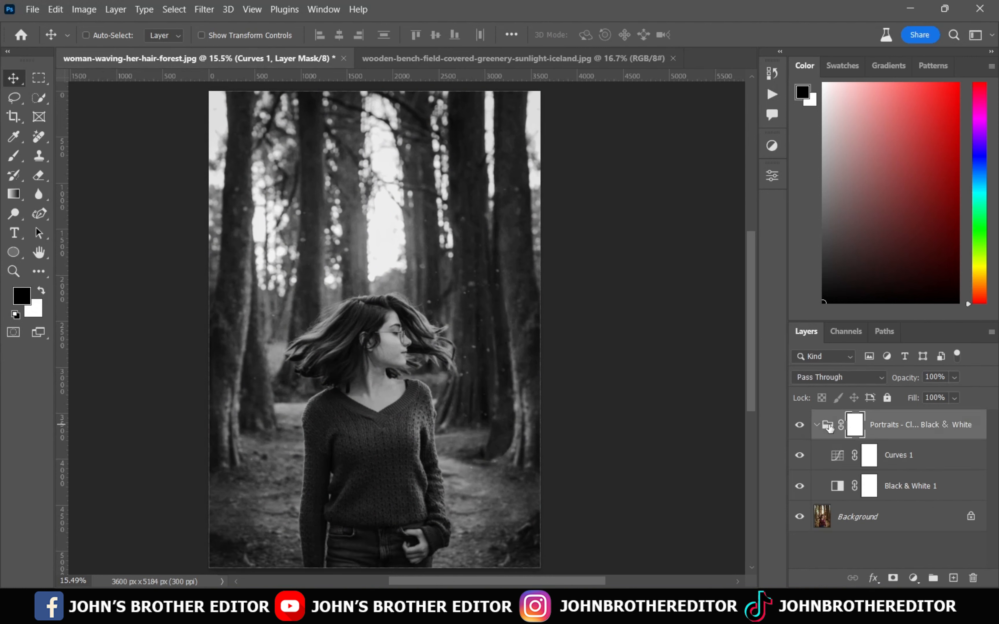
drag(828, 427, 973, 579)
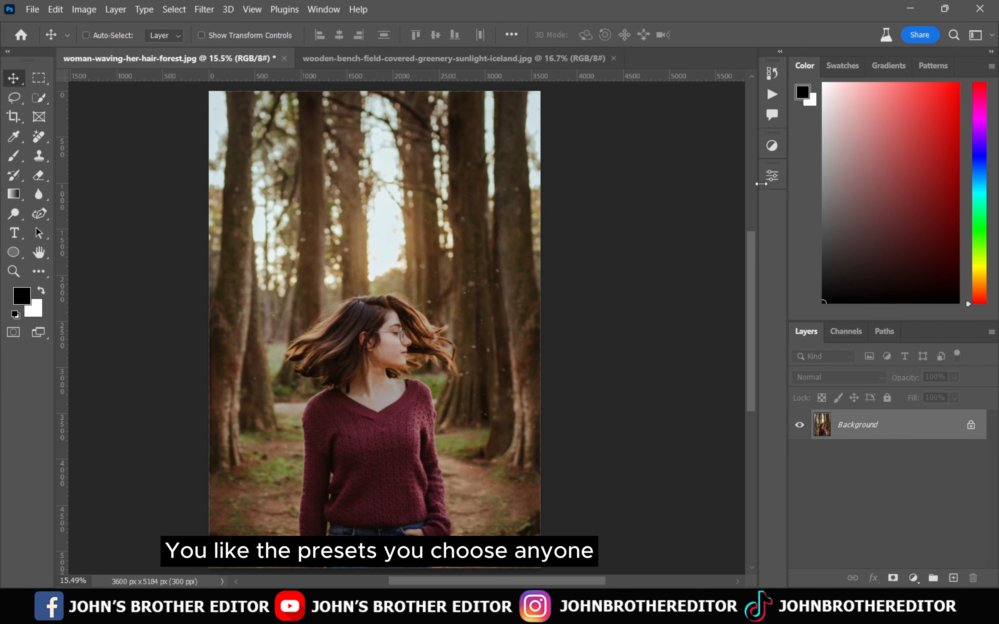
- Expand the Cinematic adjustment presets and preview several of them on the photo, including Blue Mood
click(771, 145)
drag(751, 219, 758, 342)
click(588, 355)
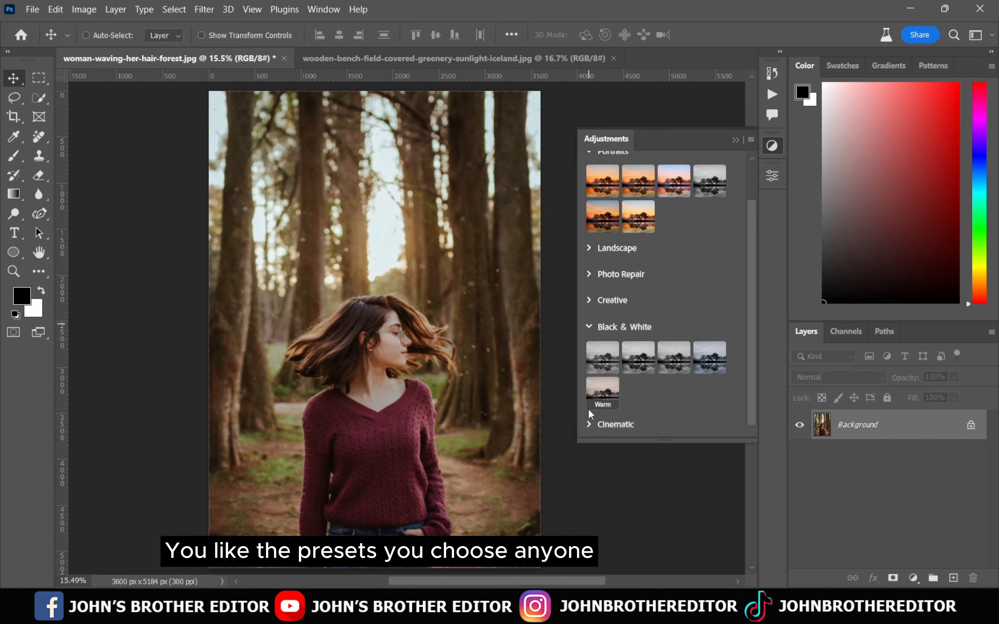
click(589, 425)
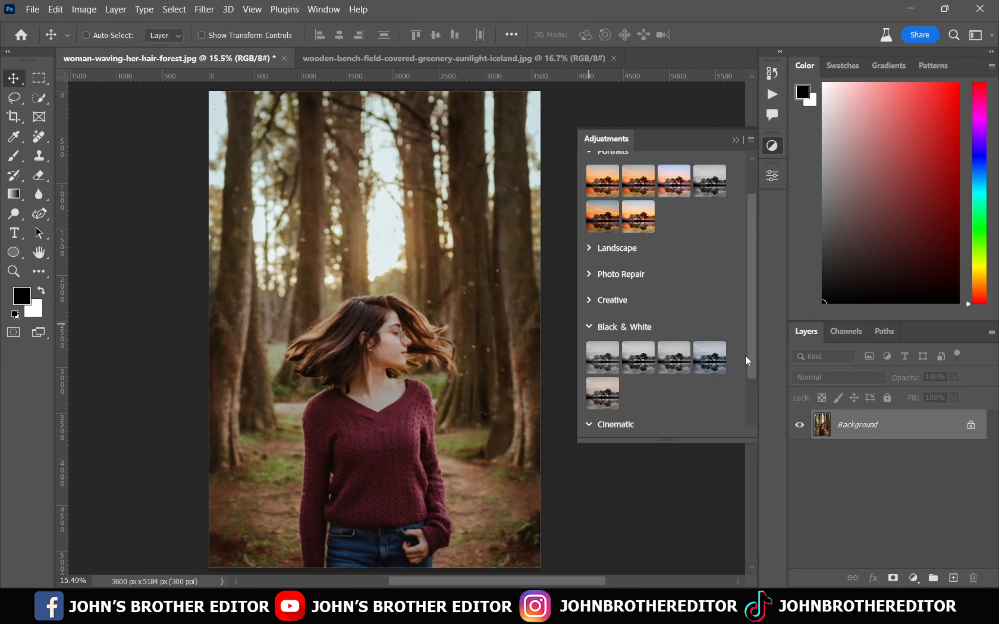
drag(746, 356, 750, 404)
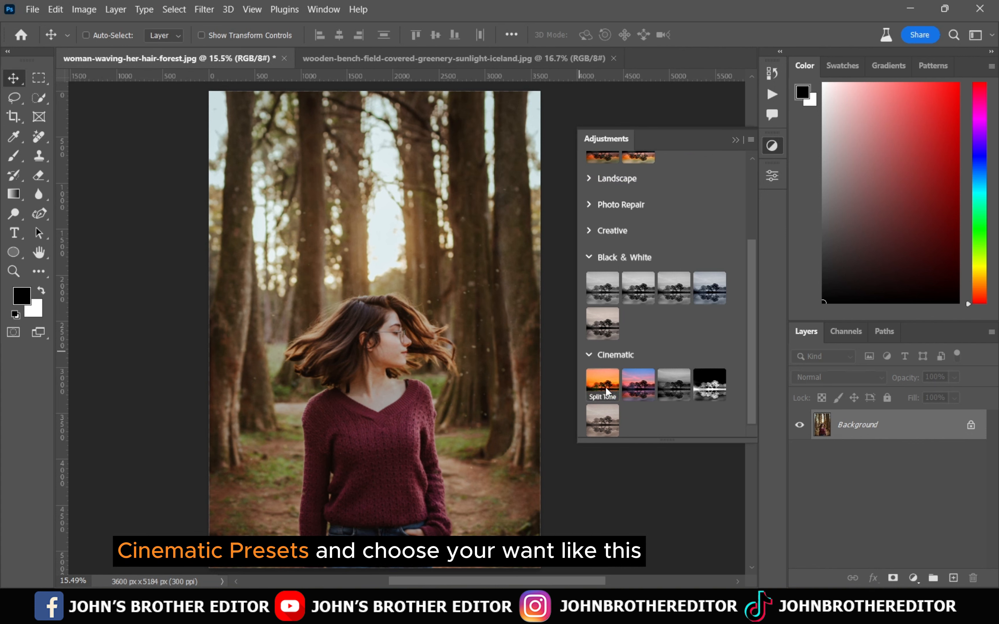
mouse_move(605, 386)
mouse_move(638, 386)
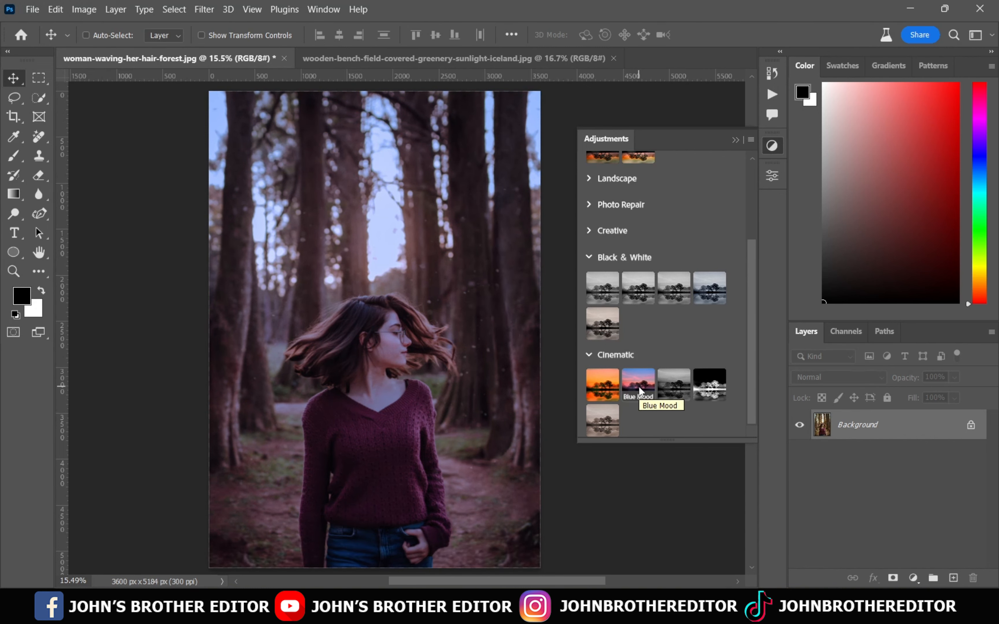
mouse_move(708, 385)
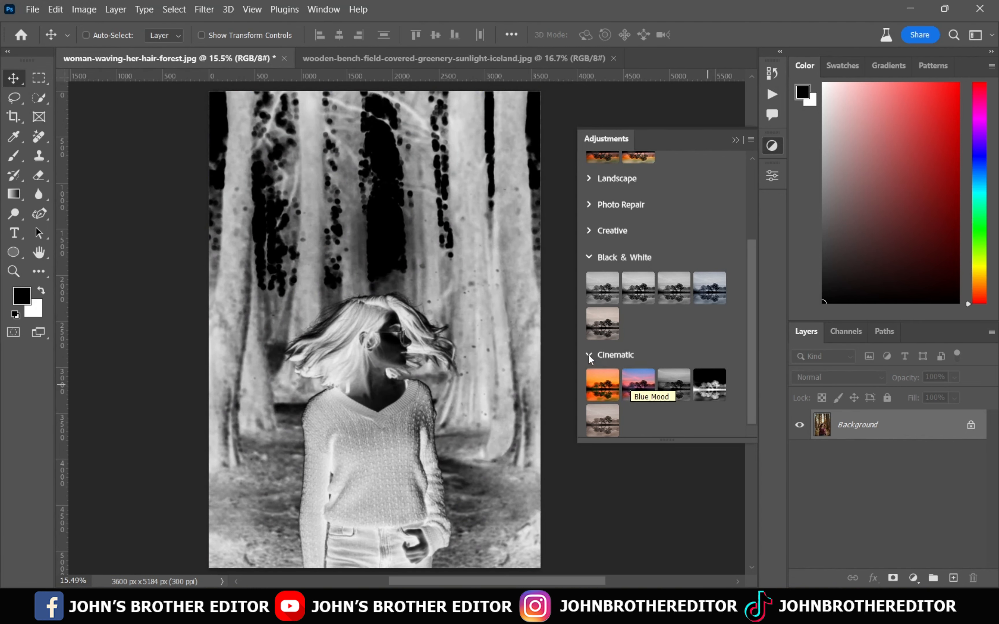
scroll(691, 349, up, 5)
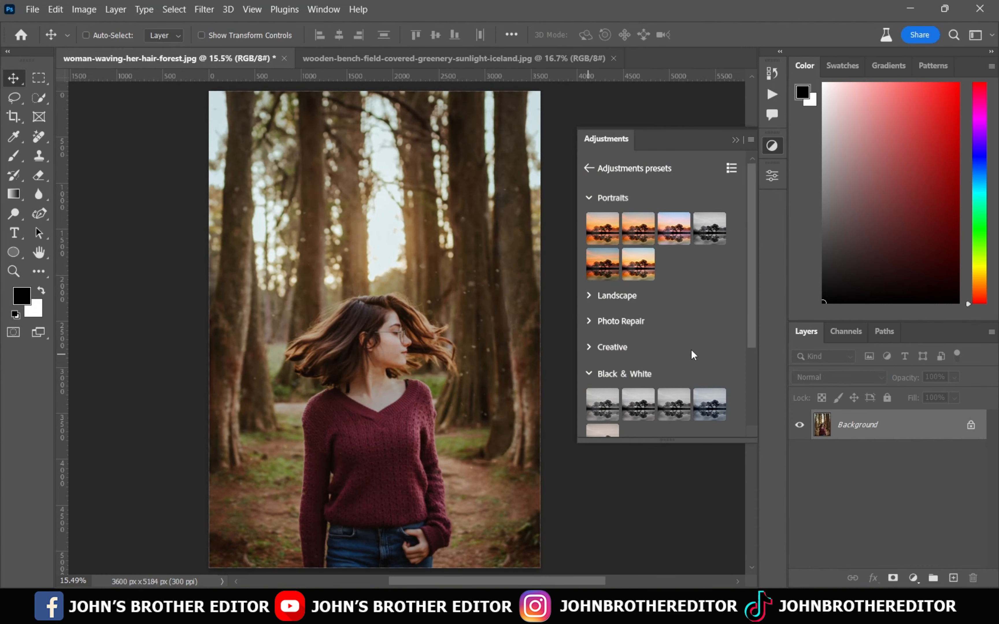
- Apply the Classic Black & White portrait preset as the final look, check before and after, and collapse the adjustments
click(714, 224)
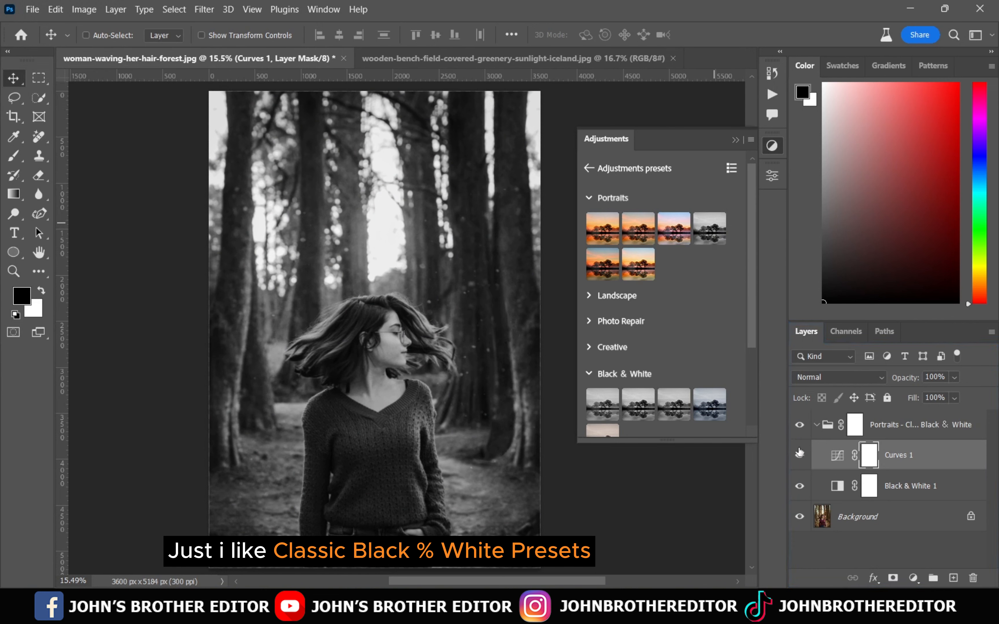
click(798, 425)
click(798, 426)
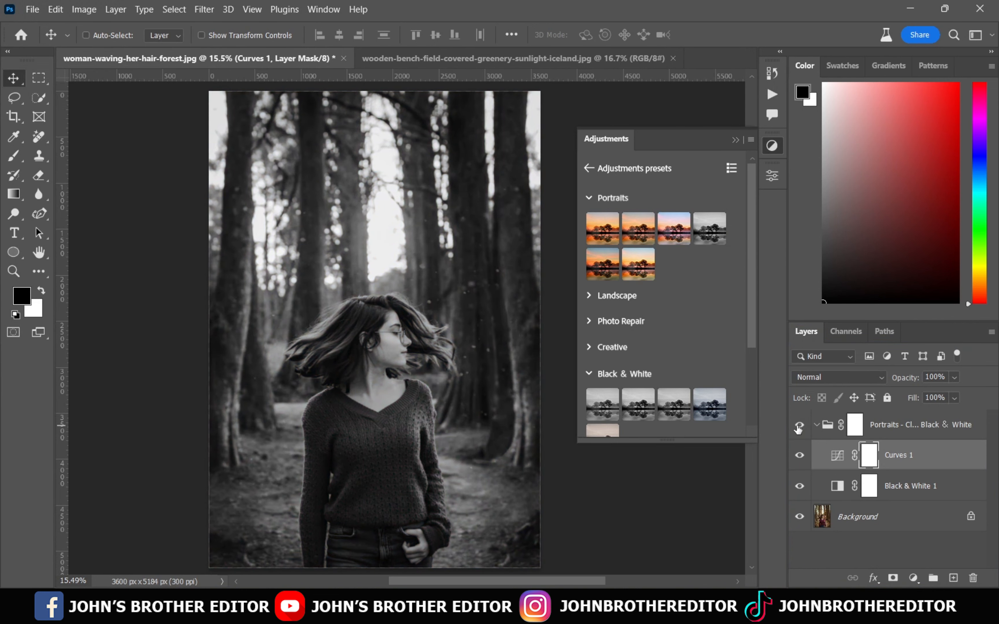
click(735, 140)
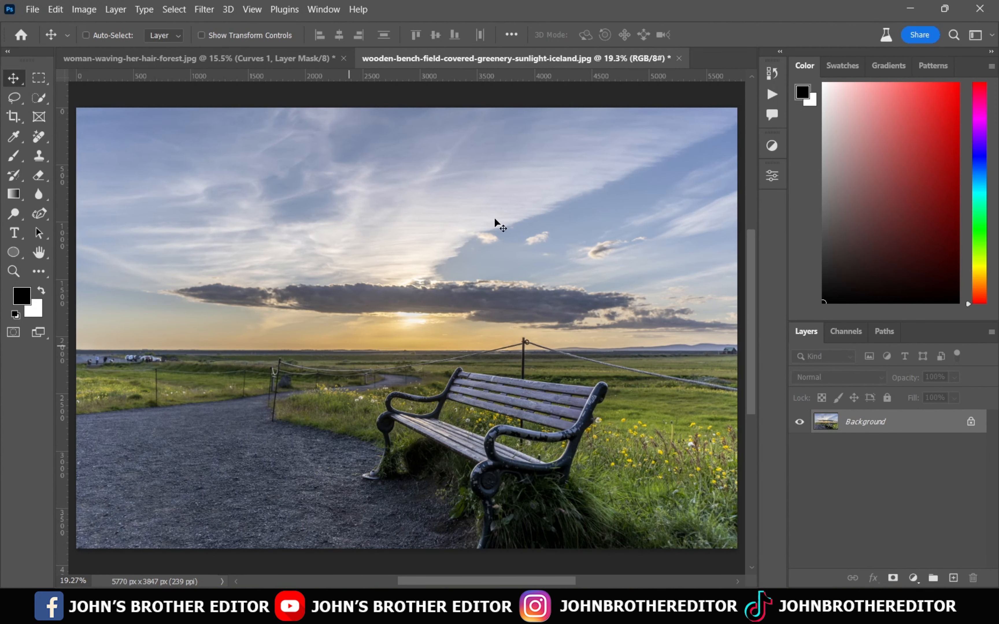
- Preview the Landscape adjustment presets on the bench photo and collapse their category
click(768, 147)
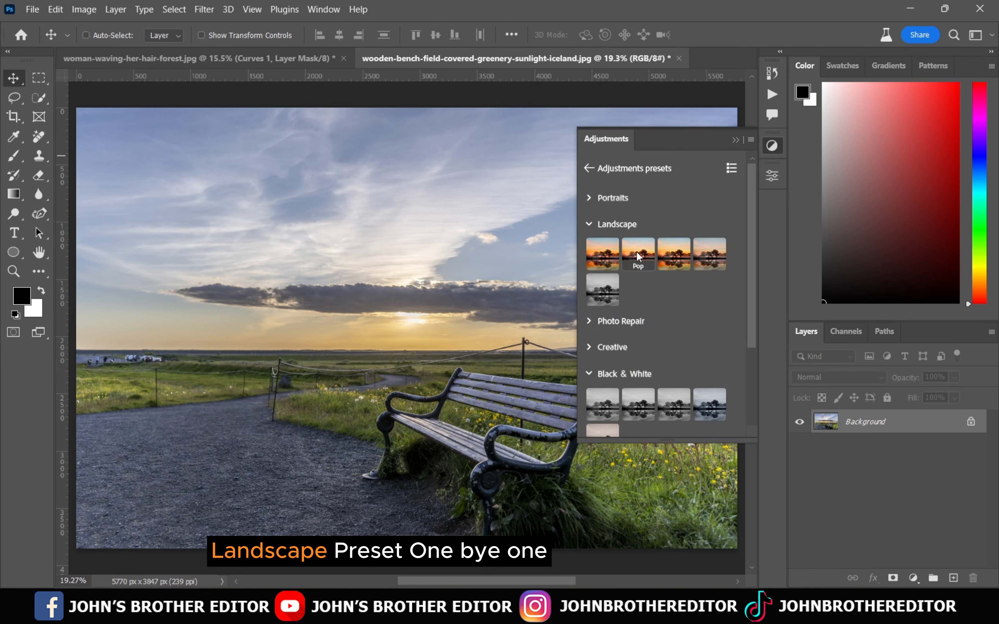
mouse_move(639, 256)
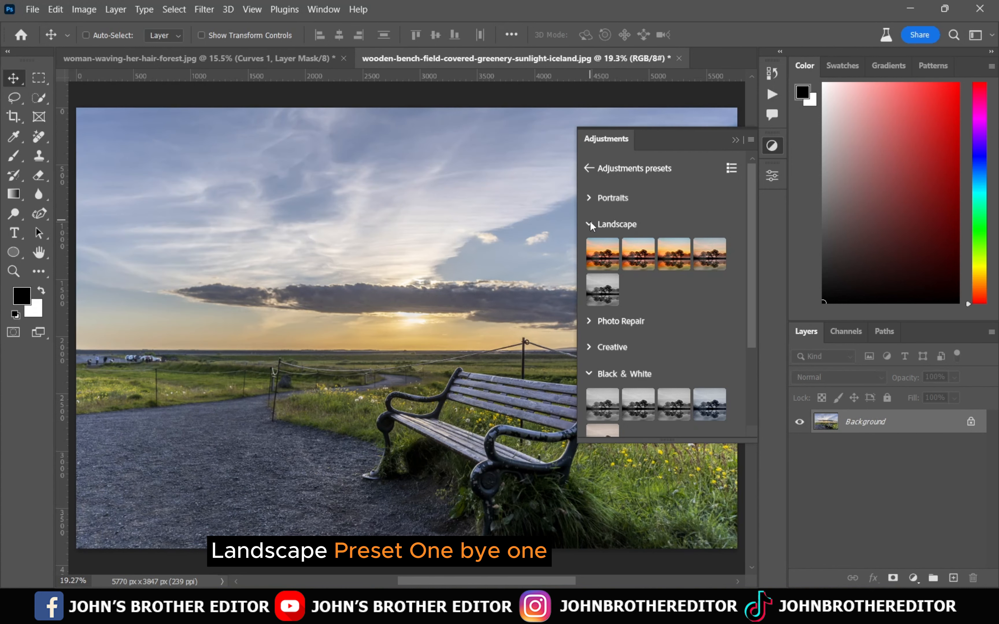
click(589, 223)
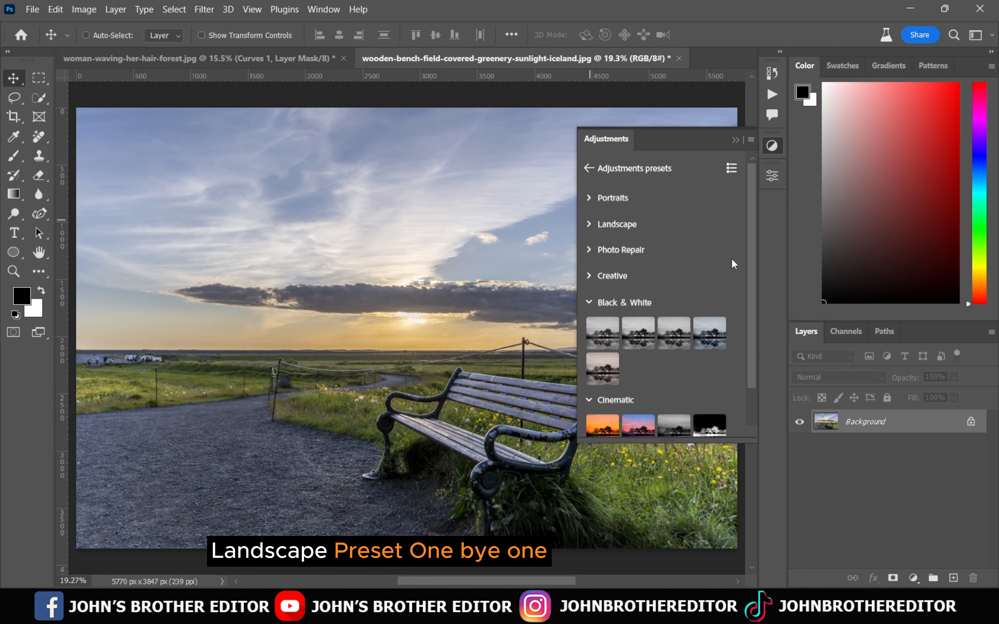
- Apply the Cinematic Blue Mood adjustment preset to the bench photo and check the image before and after
scroll(732, 257, down, 1)
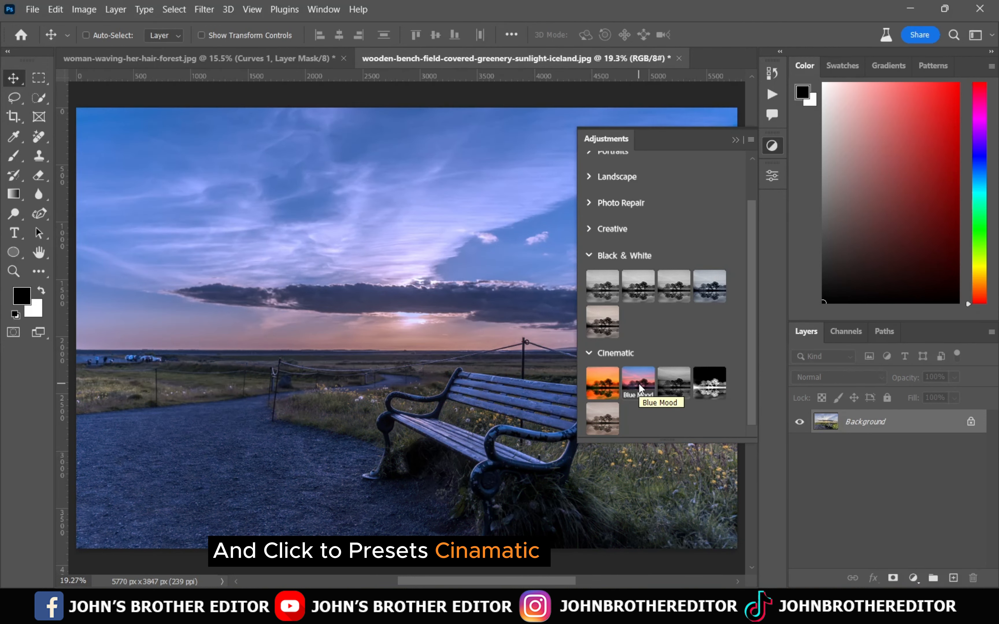
click(589, 353)
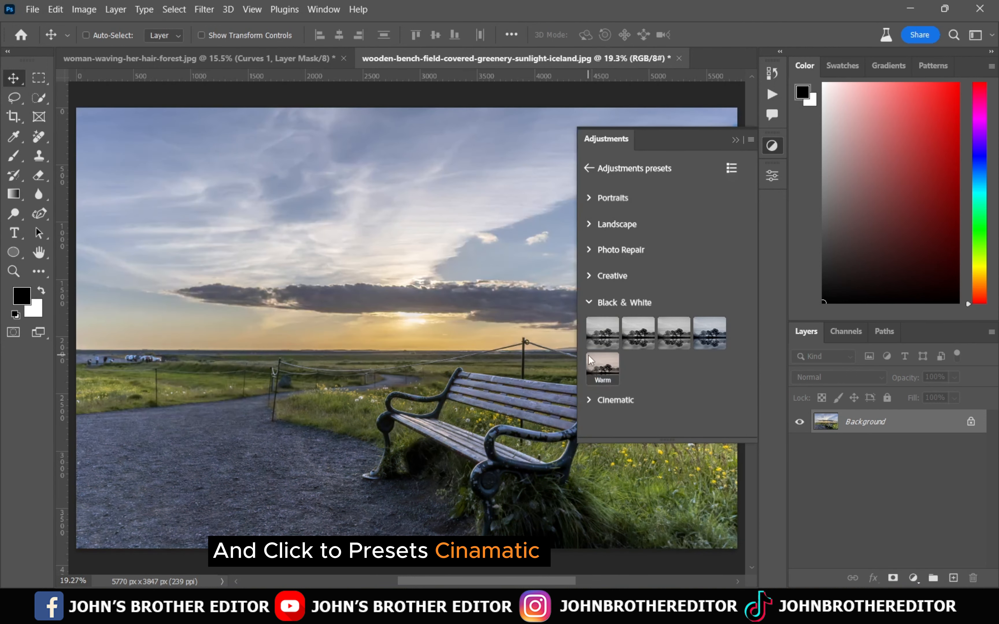
click(589, 401)
scroll(725, 376, down, 2)
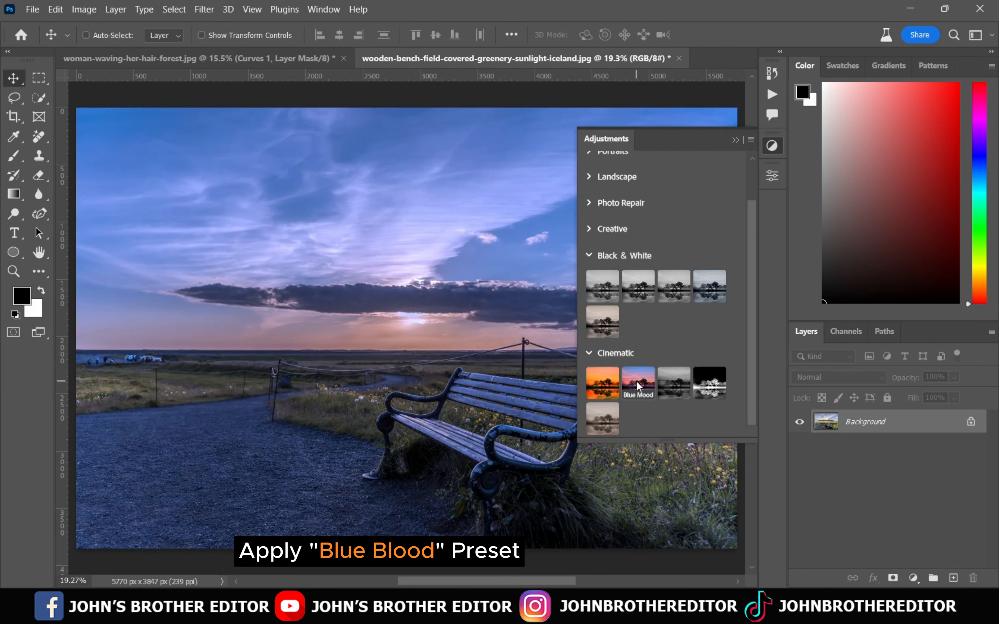
click(636, 380)
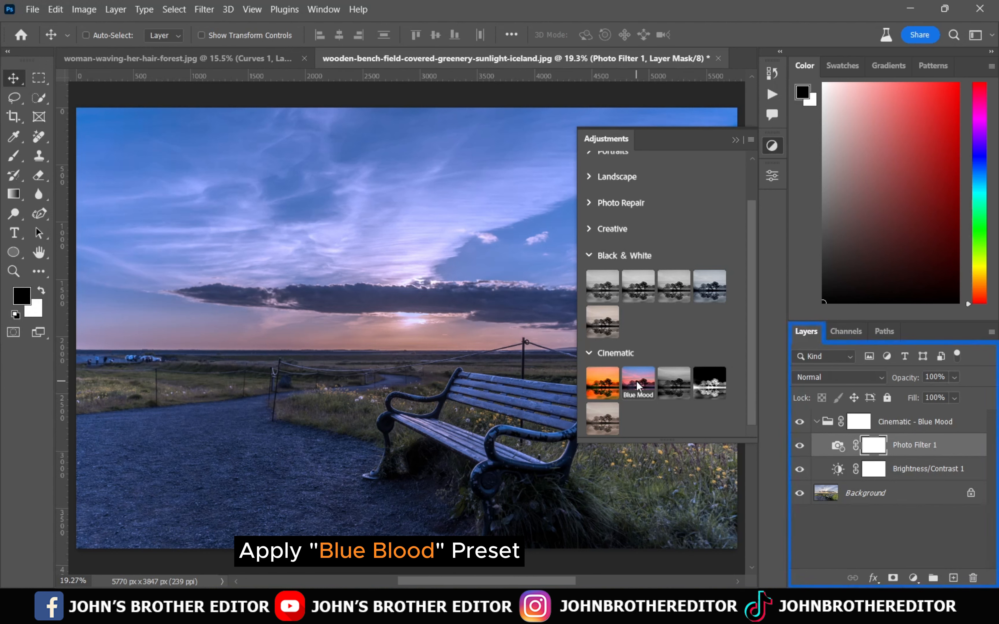
click(735, 140)
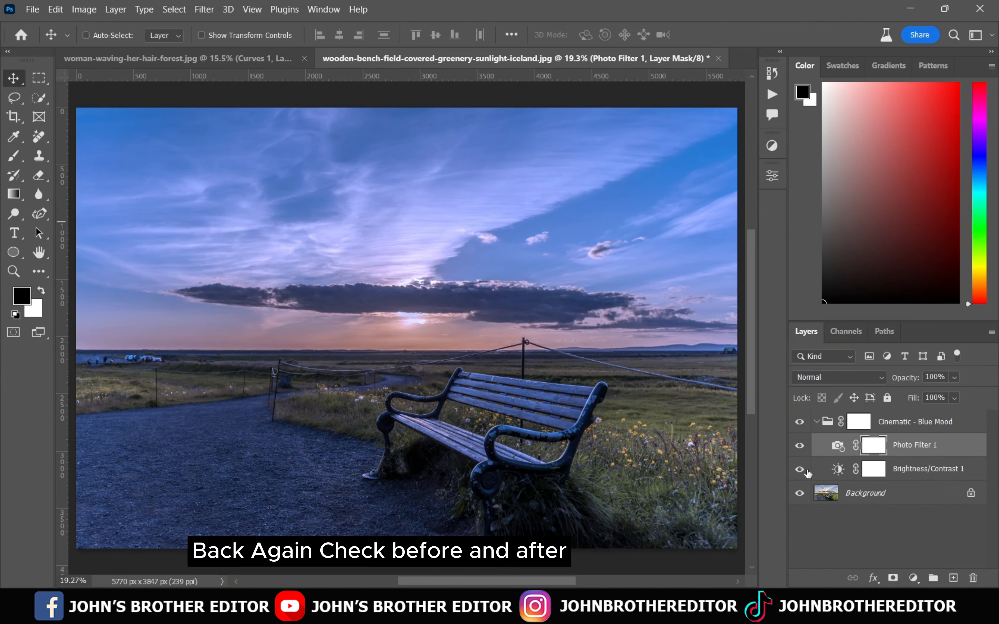
click(799, 423)
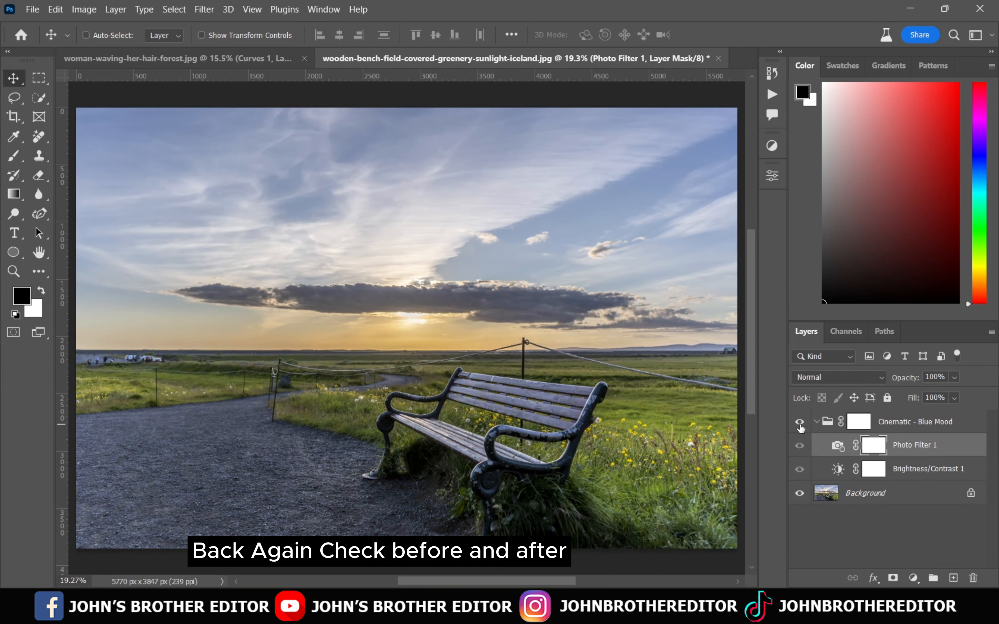
click(799, 423)
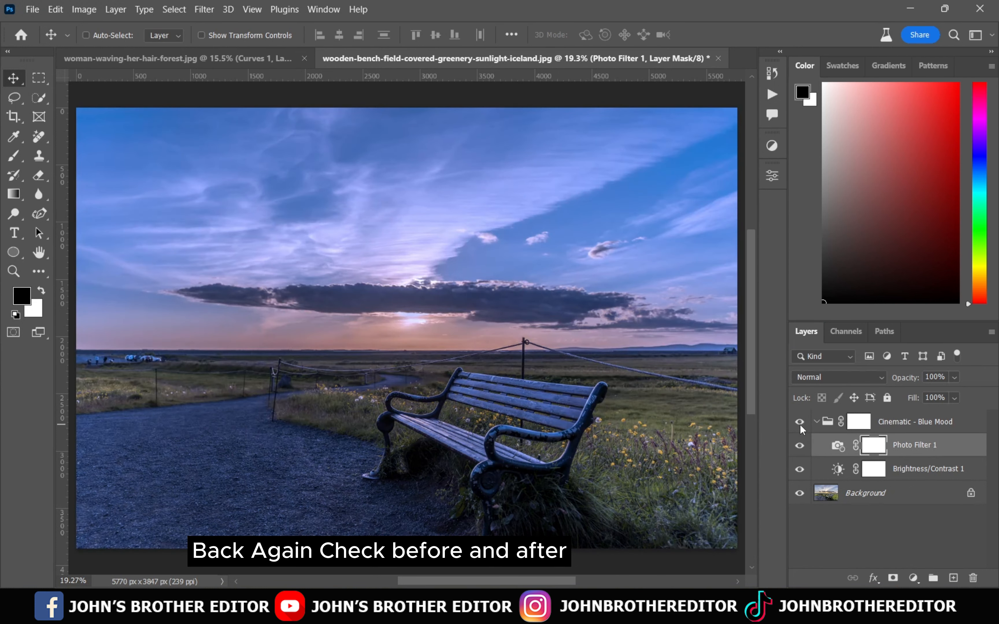
- Try a slight brightness change on the Blue Mood group's Brightness/Contrast 1 layer, undo it, and close the layer's settings
double_click(838, 470)
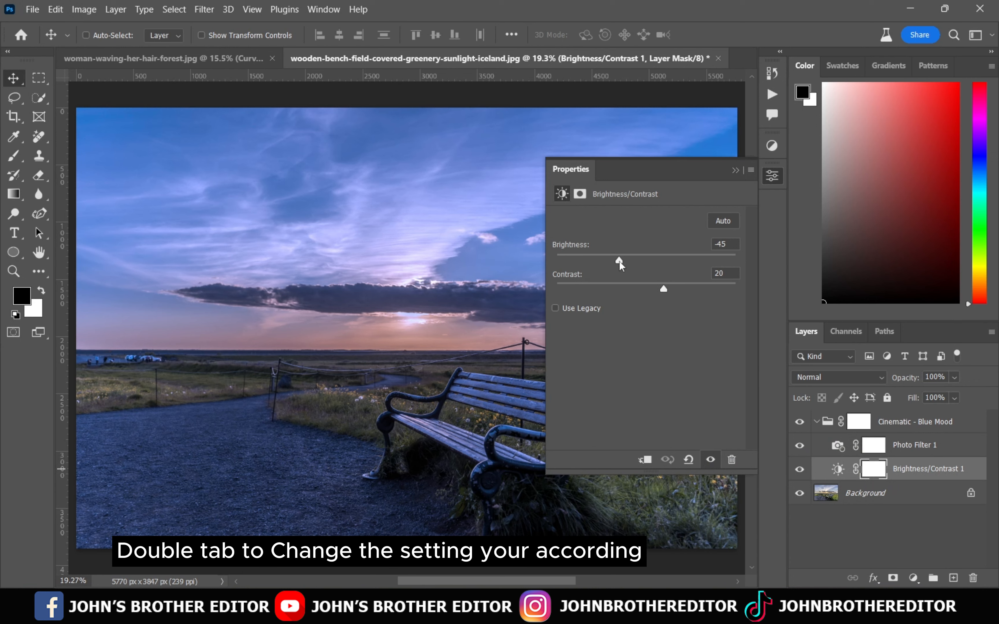
mouse_move(619, 260)
mouse_down()
mouse_move(668, 262)
mouse_move(596, 261)
mouse_move(623, 262)
mouse_up()
key(ctrl+z)
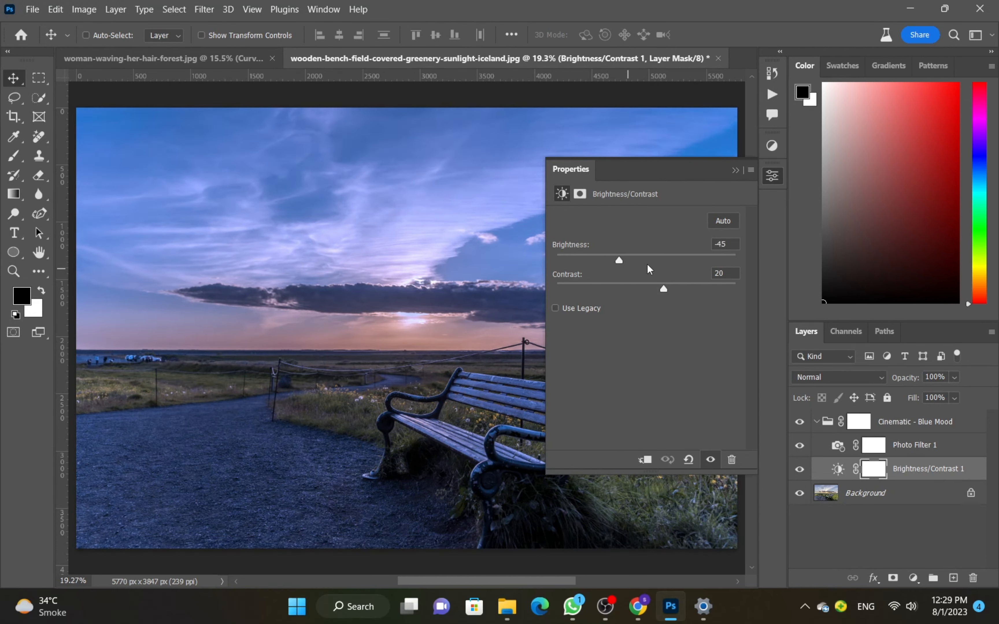
click(735, 170)
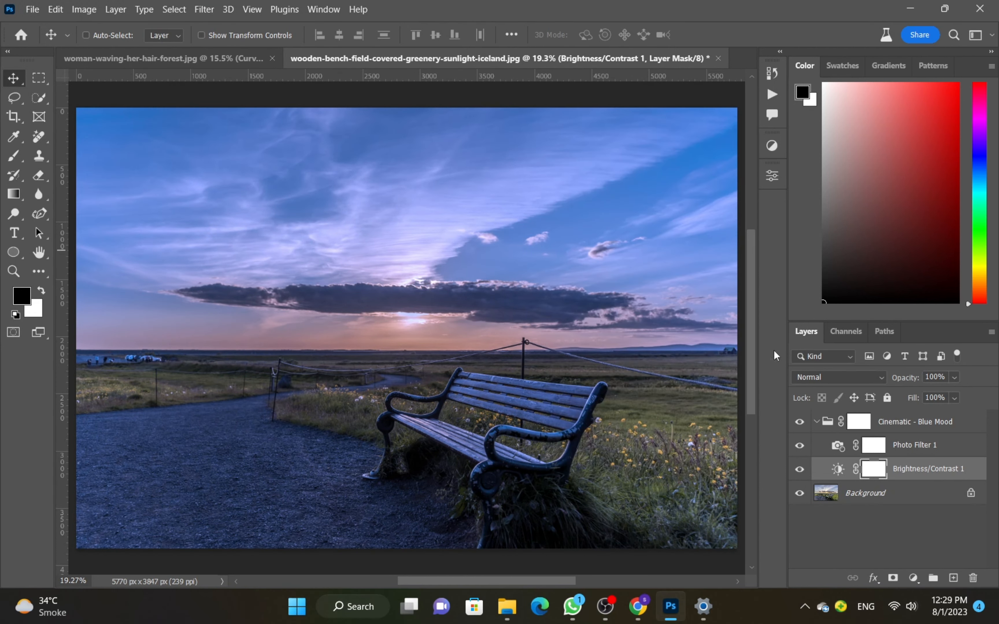
- Compare the bench photo with and without the Cinematic - Blue Mood group, leaving the group visible
click(799, 422)
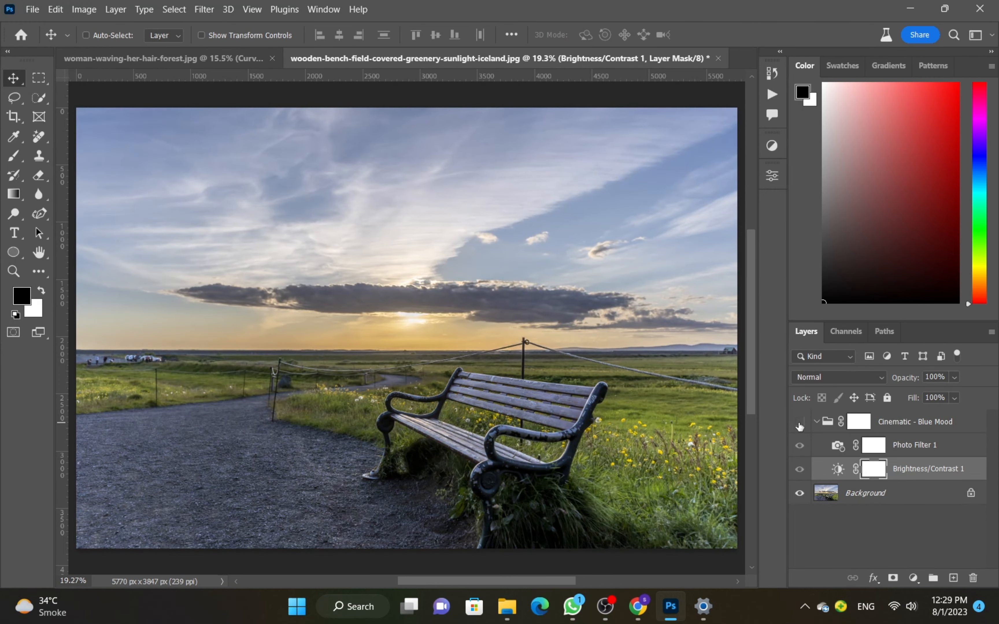
click(799, 423)
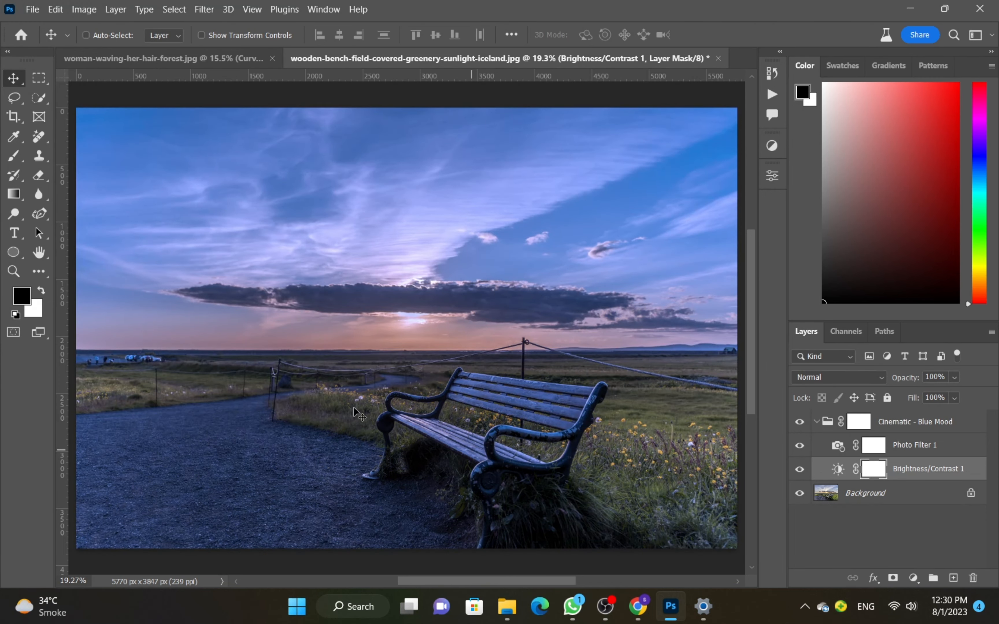